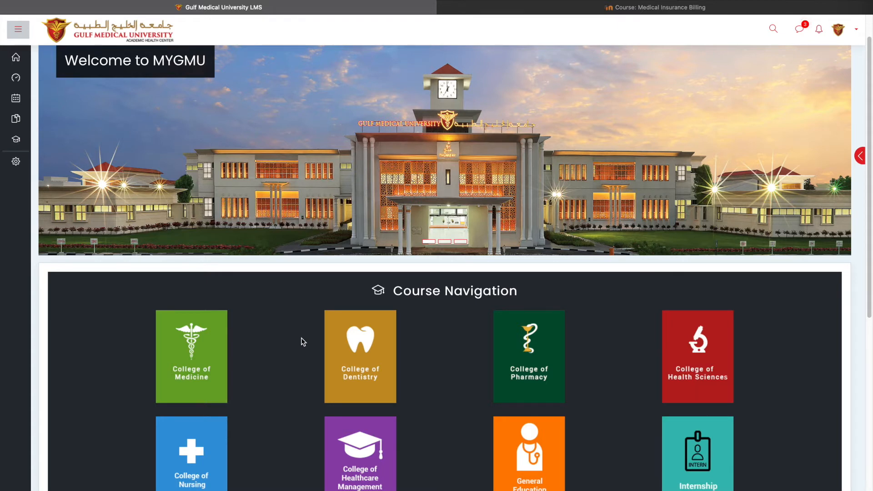
Switch to the Medical Insurance Billing course and turn editing on
{"action": "left_click", "coordinate": [649, 10]}
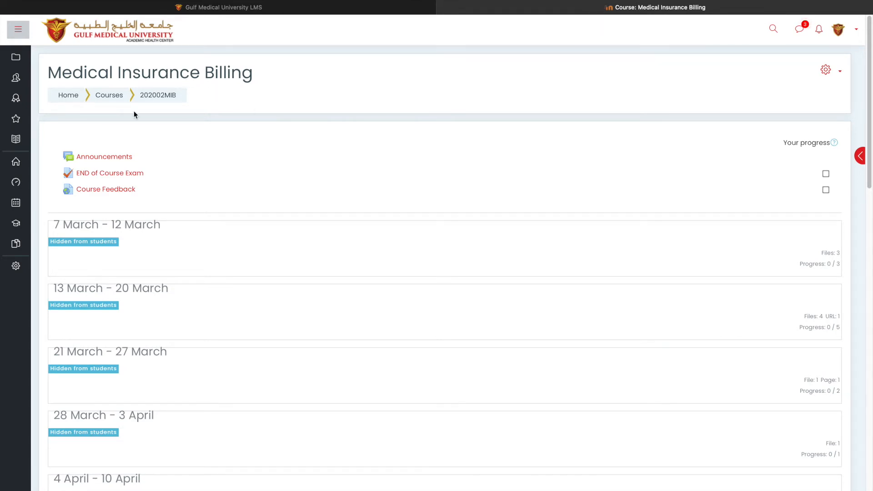
{"action": "left_click", "coordinate": [827, 71]}
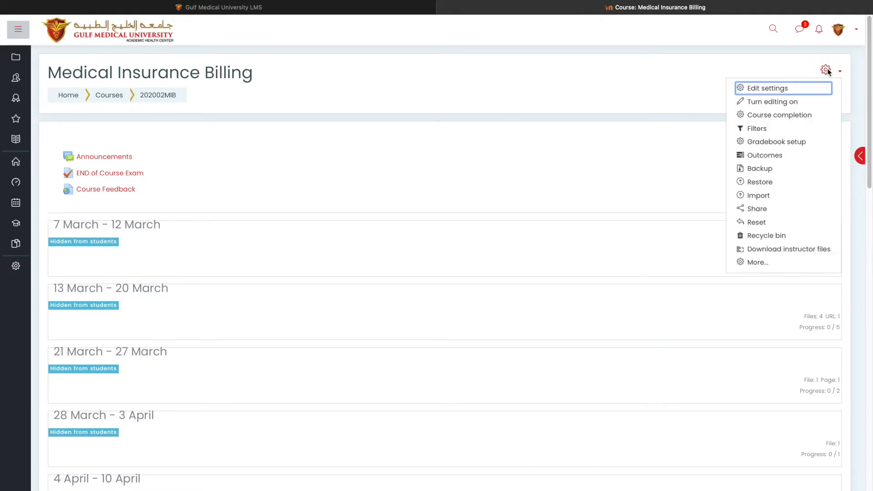
{"action": "left_click", "coordinate": [785, 103]}
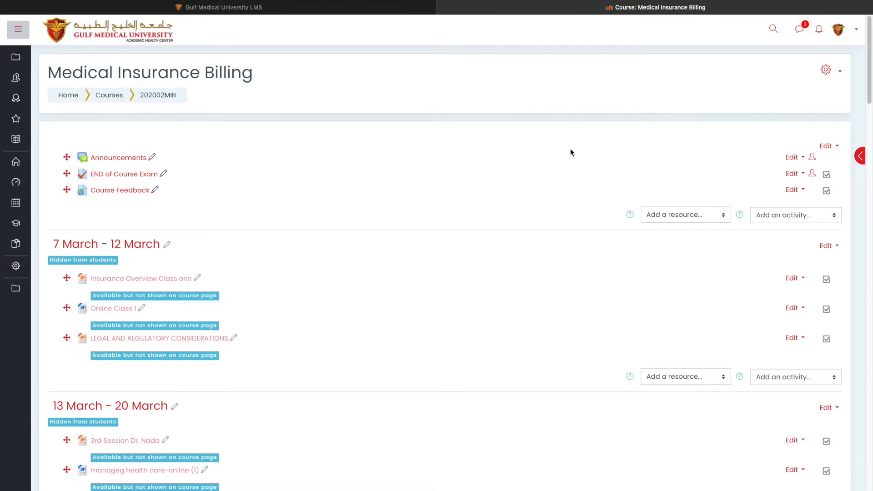
Add a new Quiz activity to the 7 March - 12 March section
{"action": "scroll", "coordinate": [749, 250], "scroll_direction": "down", "scroll_amount": 1}
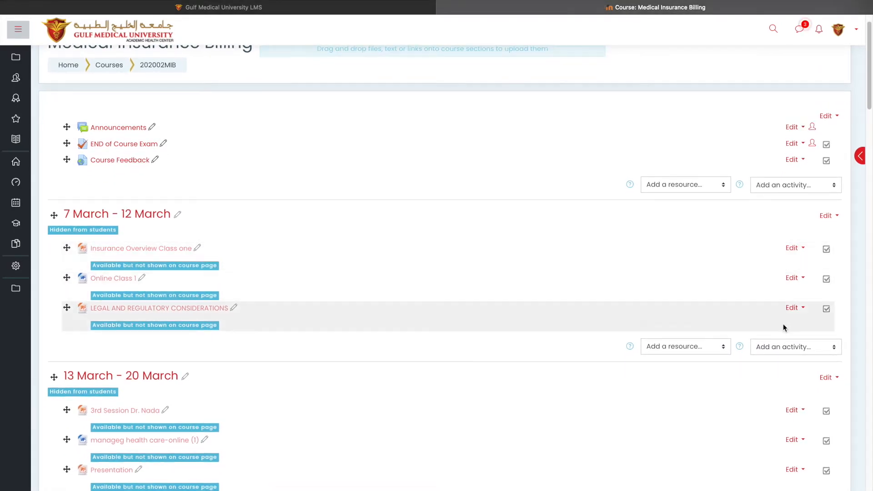
{"action": "left_click", "coordinate": [784, 347]}
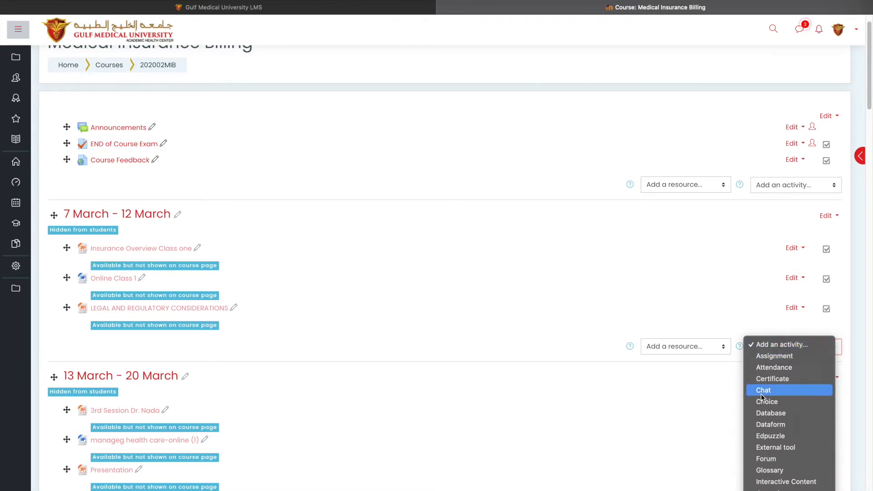
{"action": "scroll", "coordinate": [761, 394], "scroll_direction": "down", "scroll_amount": 6}
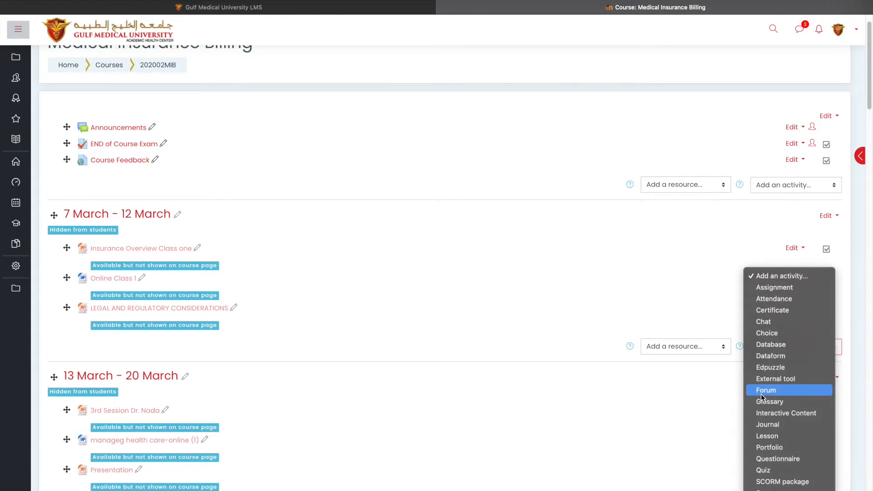
{"action": "left_click", "coordinate": [768, 473]}
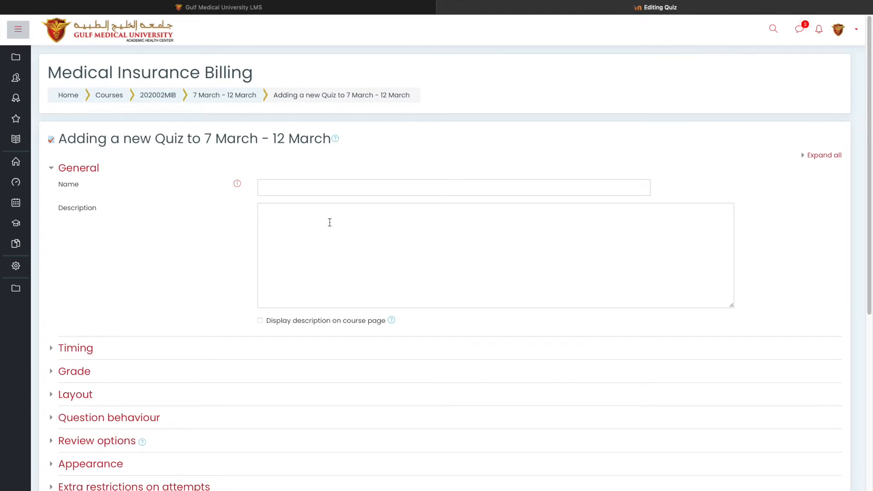
Name the quiz Class Test 3, then save it and display the quiz
{"action": "left_click", "coordinate": [298, 190]}
{"action": "type", "text": "Class "}
{"action": "type", "text": "Test "}
{"action": "type", "text": "1"}
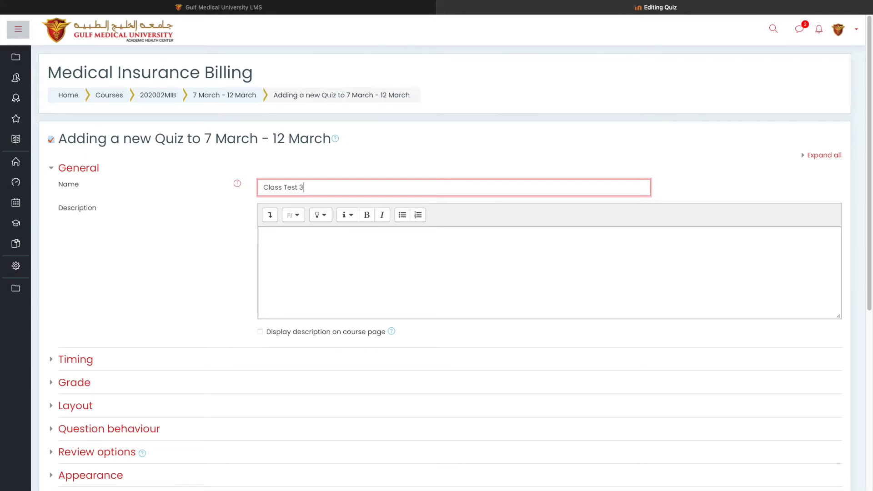
{"action": "scroll", "coordinate": [291, 266], "scroll_direction": "down", "scroll_amount": 5}
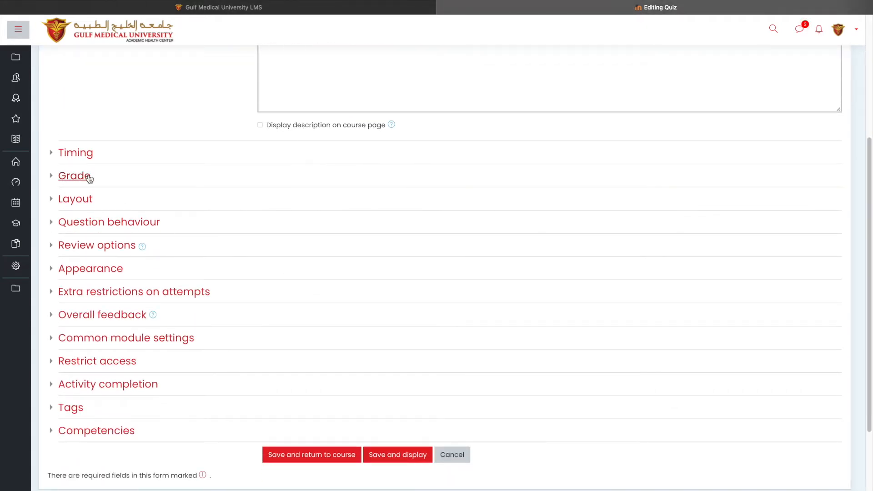
{"action": "left_click", "coordinate": [93, 157]}
{"action": "left_click", "coordinate": [91, 159]}
{"action": "left_click", "coordinate": [403, 461]}
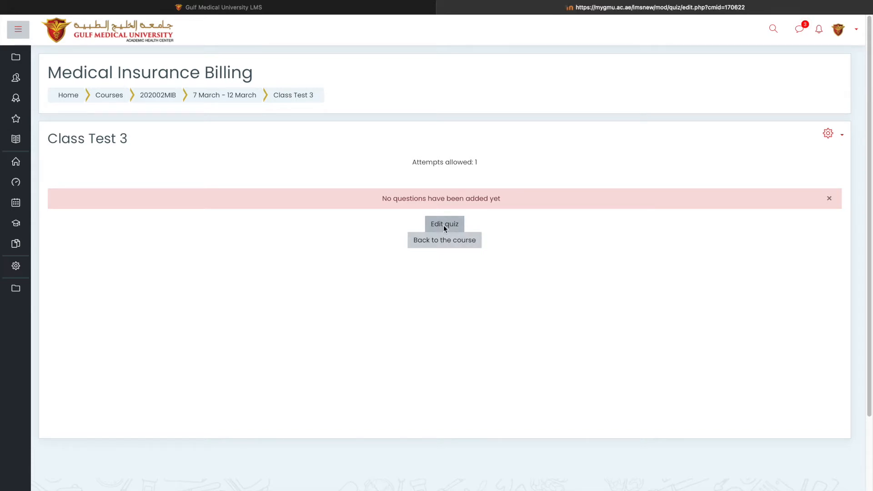
Open the quiz for editing
{"action": "left_click", "coordinate": [445, 227]}
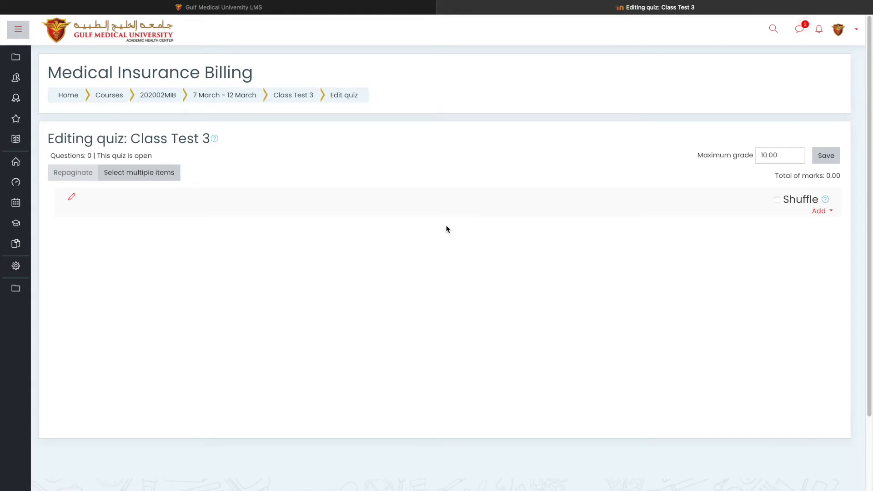
{"action": "left_click", "coordinate": [820, 213]}
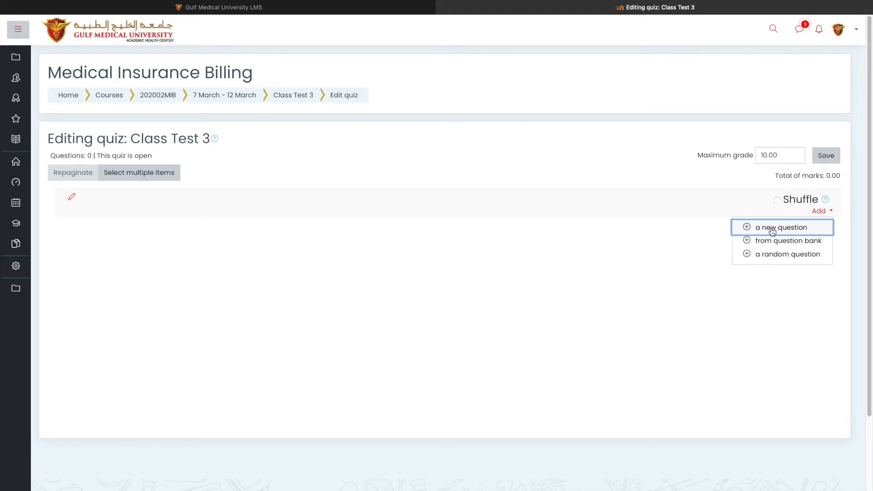
{"action": "left_click", "coordinate": [773, 232]}
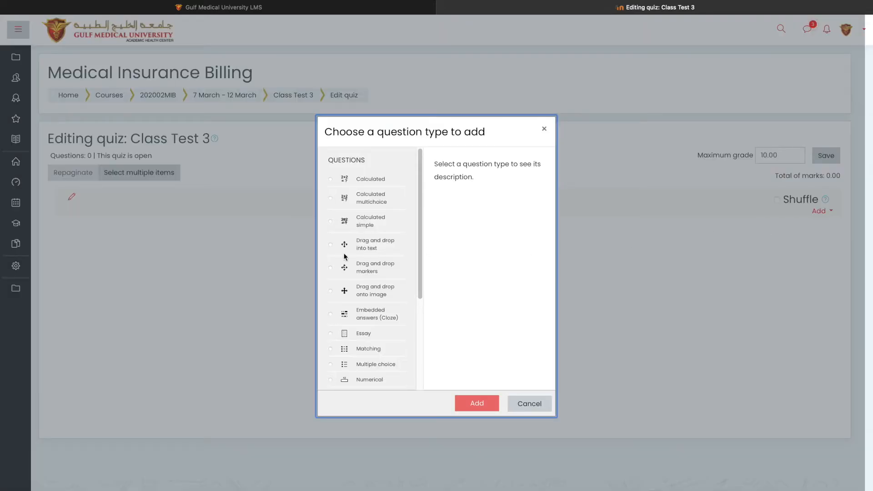
{"action": "scroll", "coordinate": [344, 256], "scroll_direction": "down", "scroll_amount": 3}
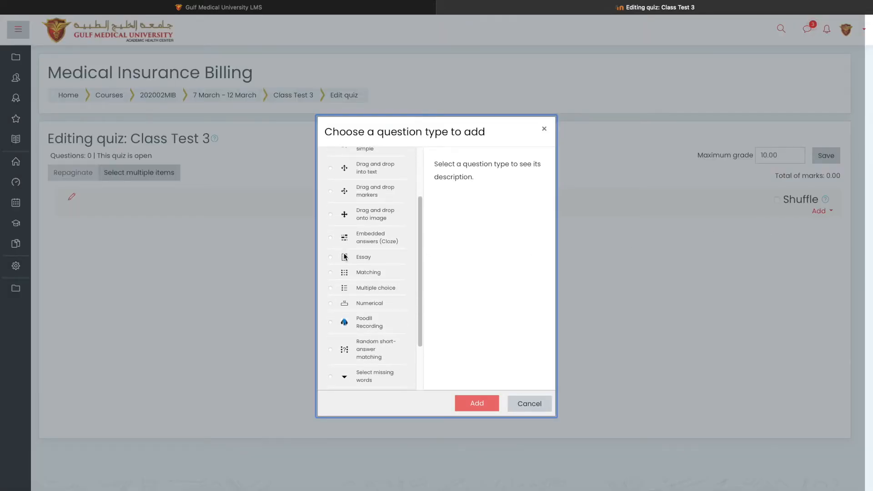
{"action": "left_click", "coordinate": [345, 257]}
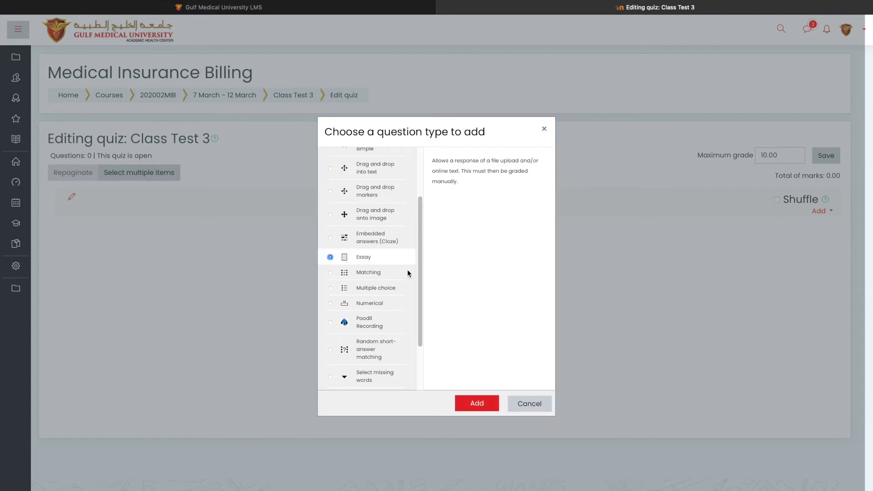
{"action": "left_click", "coordinate": [531, 404]}
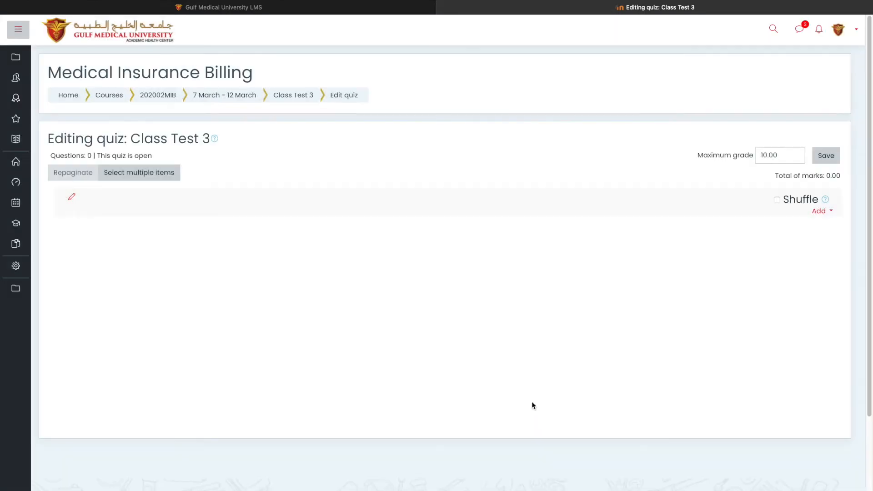
{"action": "left_click", "coordinate": [825, 212]}
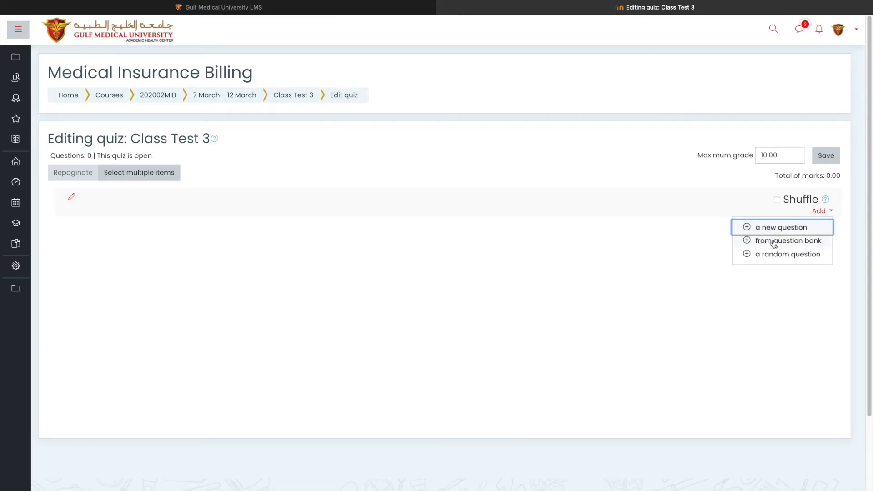
{"action": "left_click", "coordinate": [790, 241]}
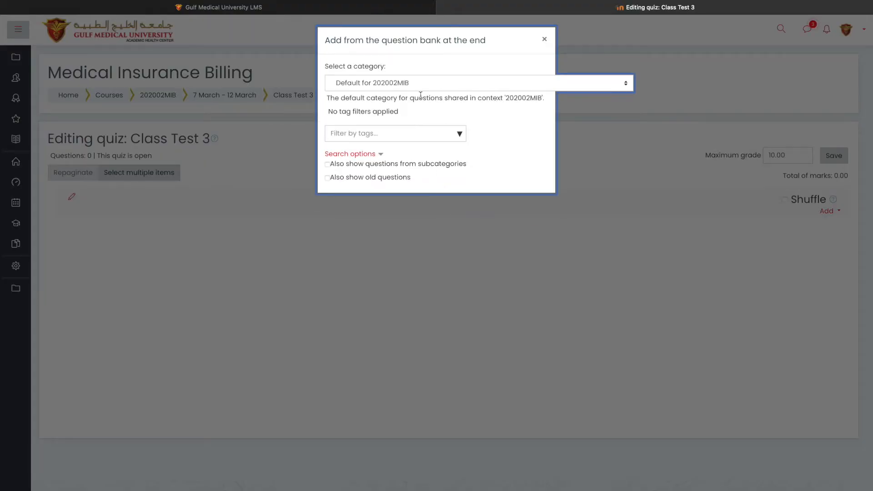
{"action": "left_click", "coordinate": [430, 83]}
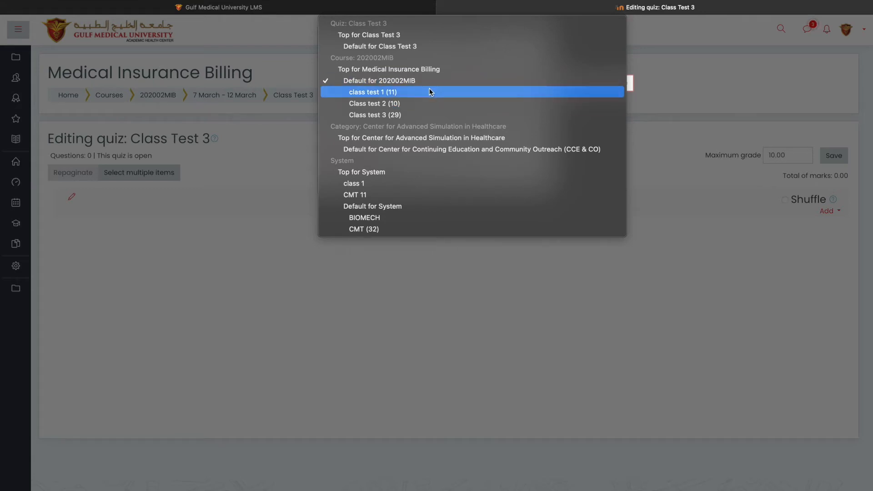
{"action": "left_click", "coordinate": [426, 115]}
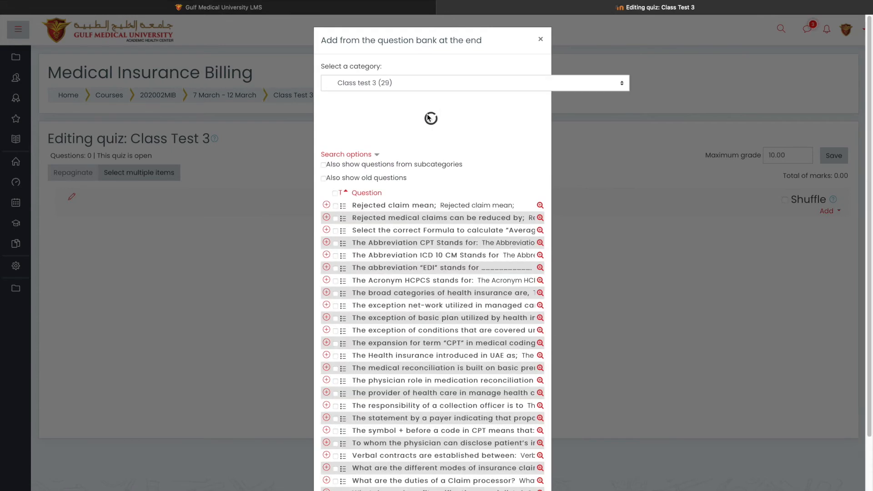
{"action": "left_click", "coordinate": [335, 184]}
{"action": "scroll", "coordinate": [405, 208], "scroll_direction": "down", "scroll_amount": 3}
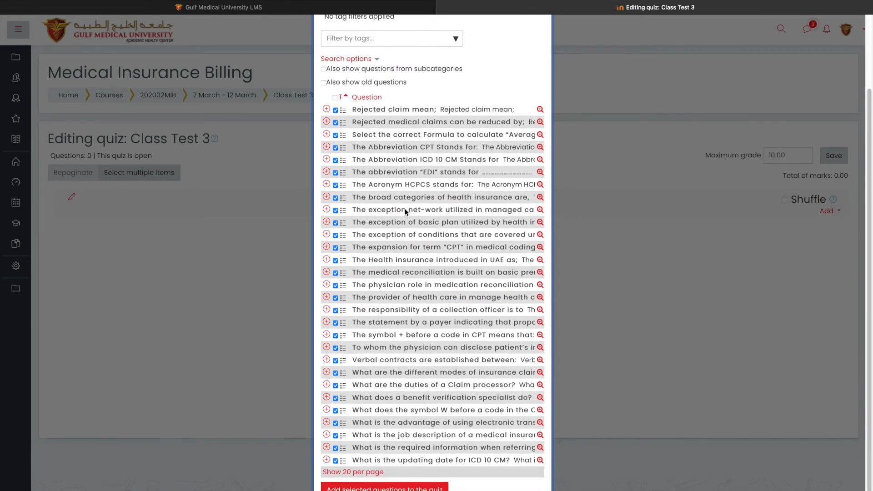
{"action": "scroll", "coordinate": [405, 208], "scroll_direction": "up", "scroll_amount": 5}
{"action": "left_click", "coordinate": [541, 40]}
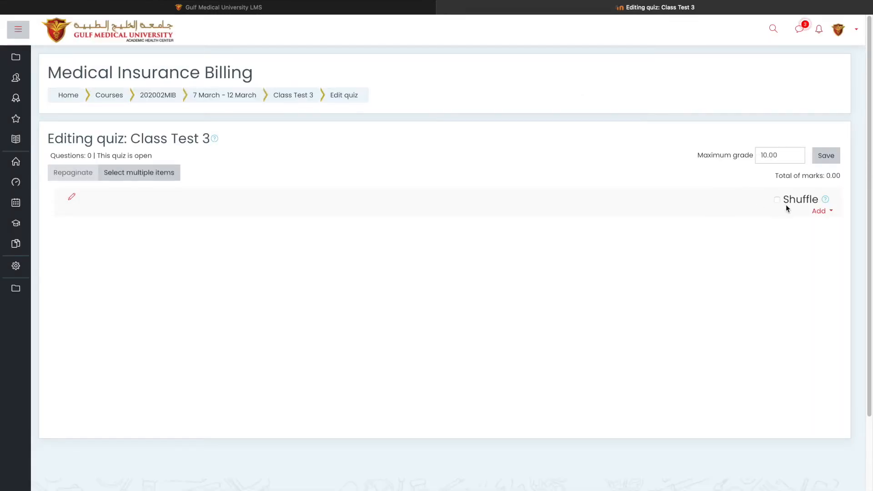
{"action": "left_click", "coordinate": [819, 211]}
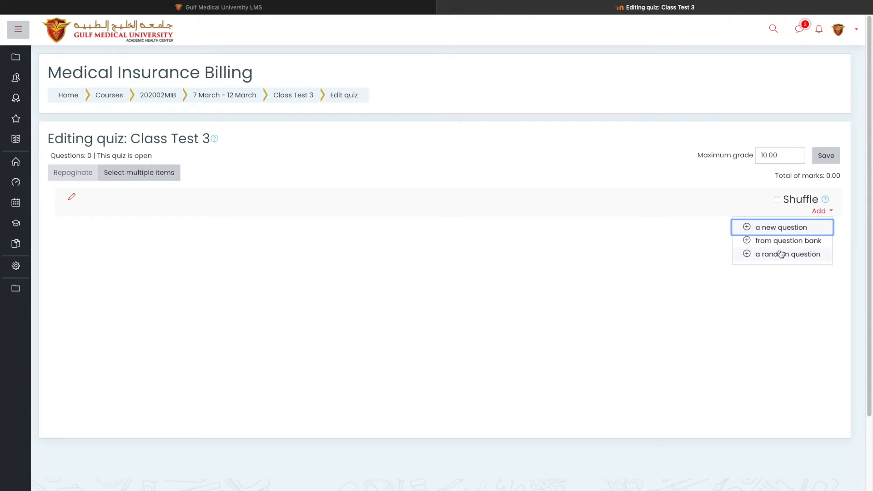
{"action": "left_click", "coordinate": [712, 272]}
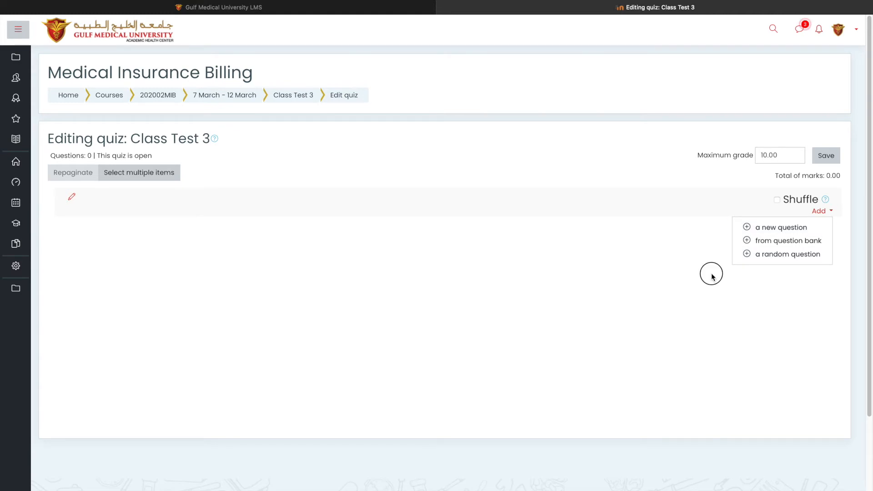
Start adding a random question and choose the Class test 3 question category
{"action": "left_click", "coordinate": [824, 212]}
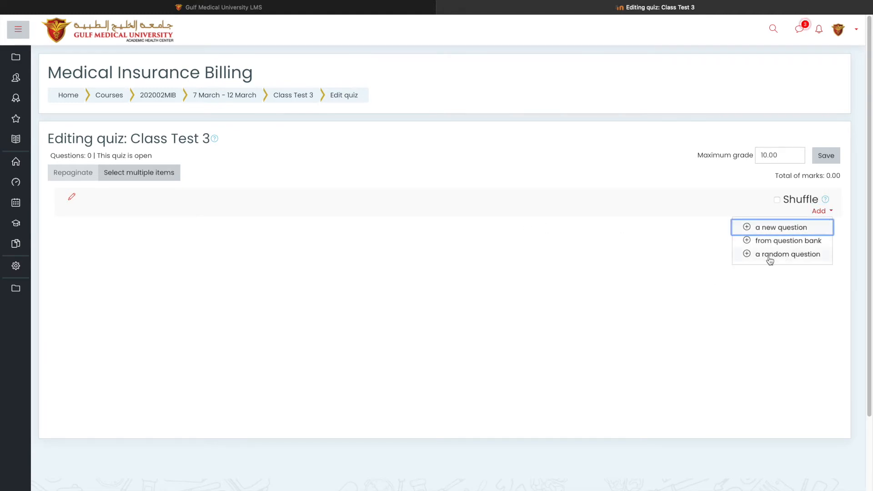
{"action": "left_click", "coordinate": [768, 259]}
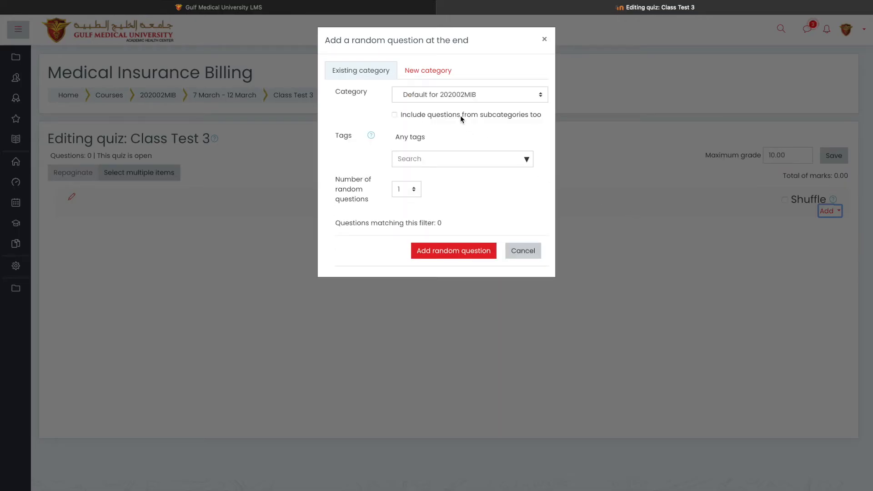
{"action": "left_click", "coordinate": [436, 95]}
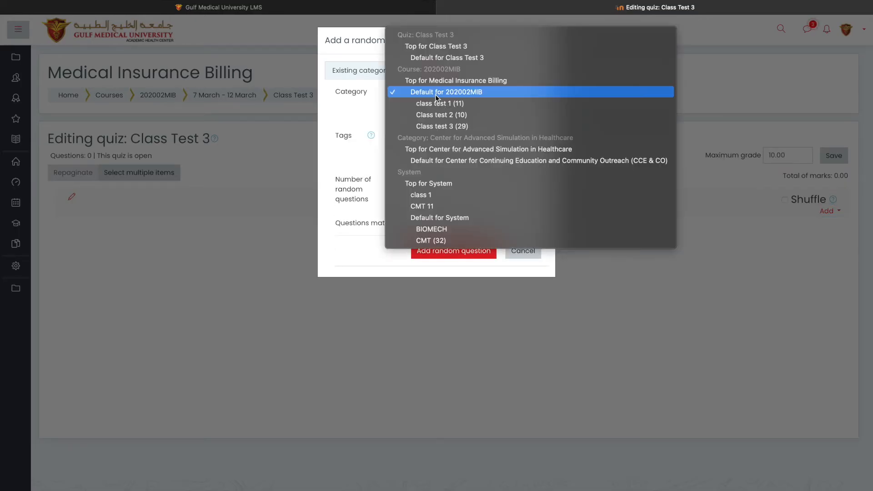
{"action": "key", "text": "Escape"}
{"action": "left_click", "coordinate": [449, 129]}
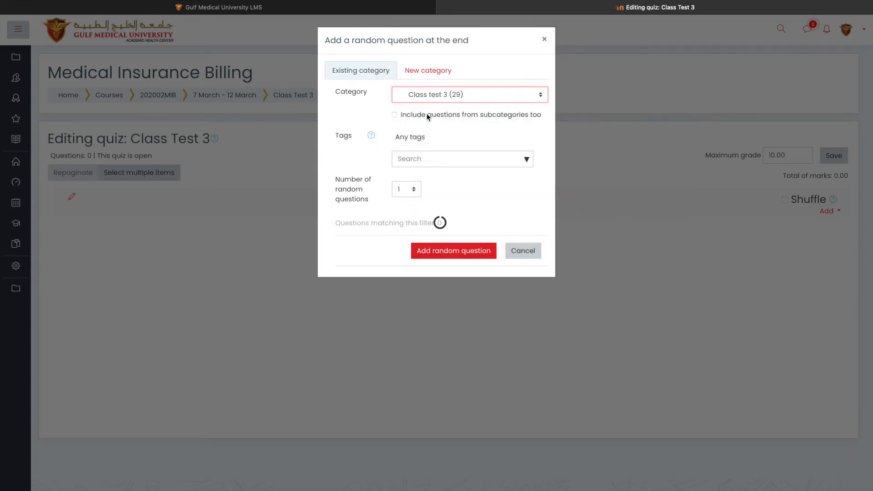
Set the number of random questions to 20 and add them to the quiz
{"action": "left_click", "coordinate": [409, 190]}
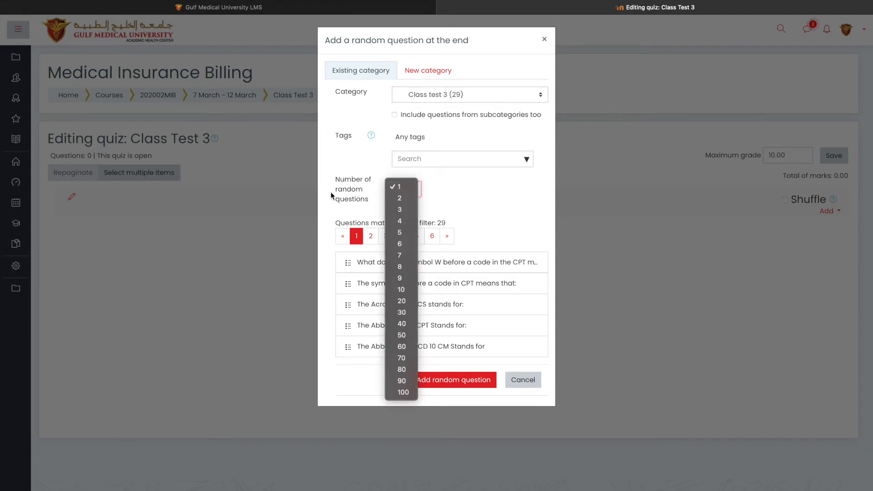
{"action": "left_click", "coordinate": [402, 289]}
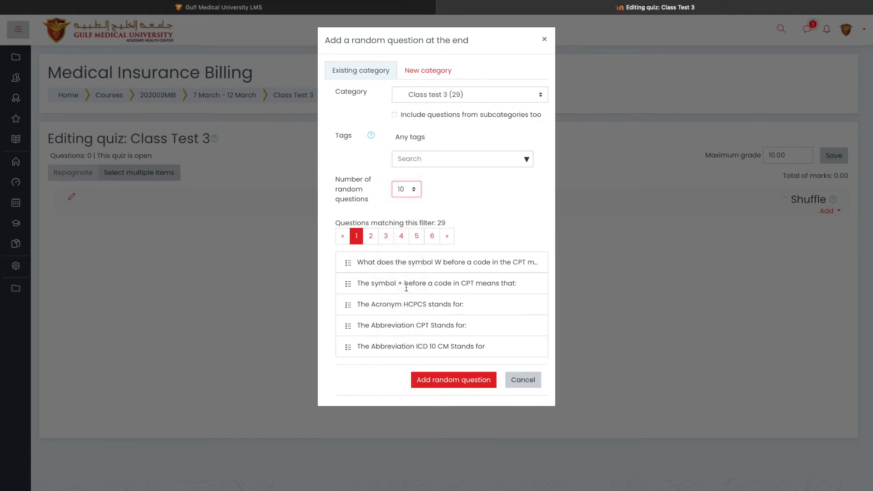
{"action": "left_click", "coordinate": [410, 190]}
{"action": "left_click", "coordinate": [408, 198]}
{"action": "left_click", "coordinate": [411, 189]}
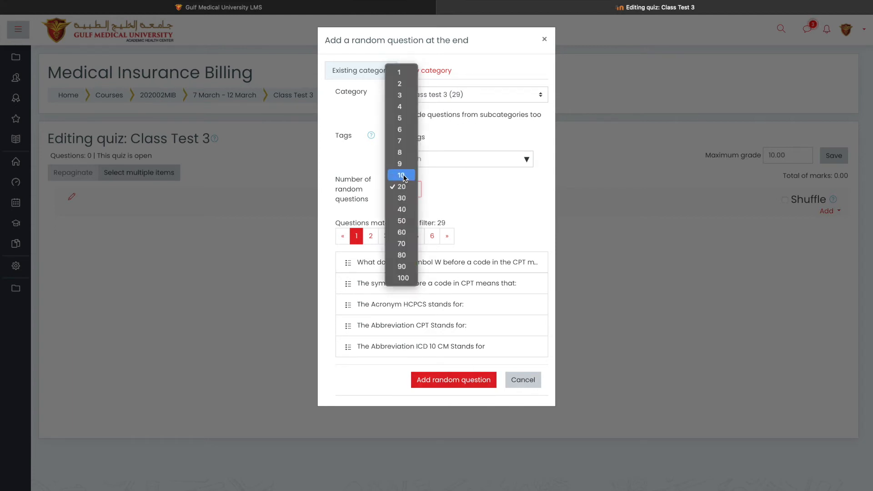
{"action": "left_click", "coordinate": [404, 177]}
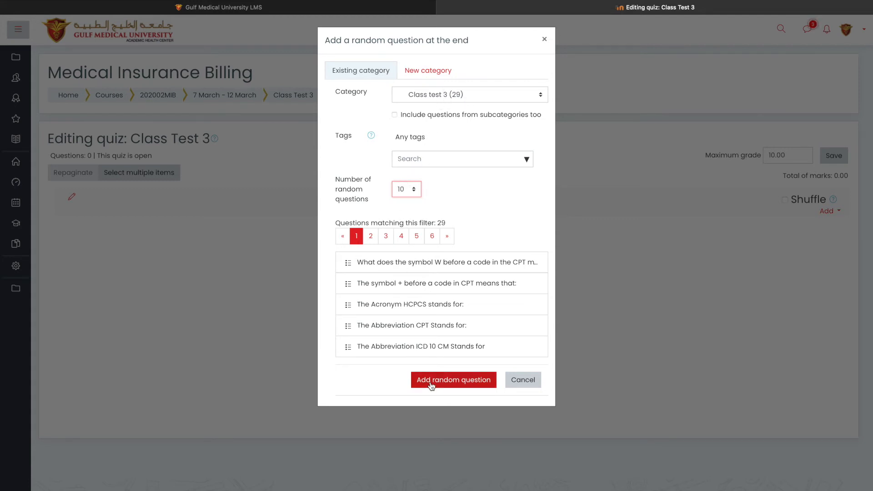
{"action": "left_click", "coordinate": [405, 193]}
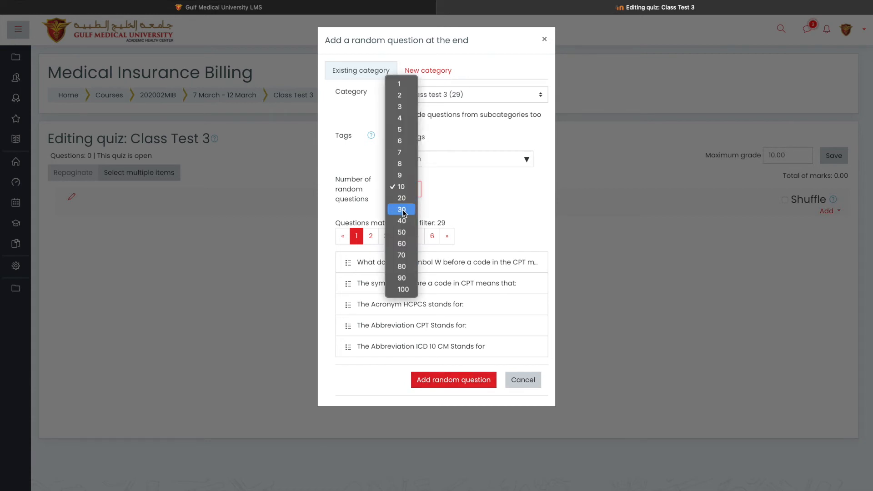
{"action": "left_click", "coordinate": [401, 199]}
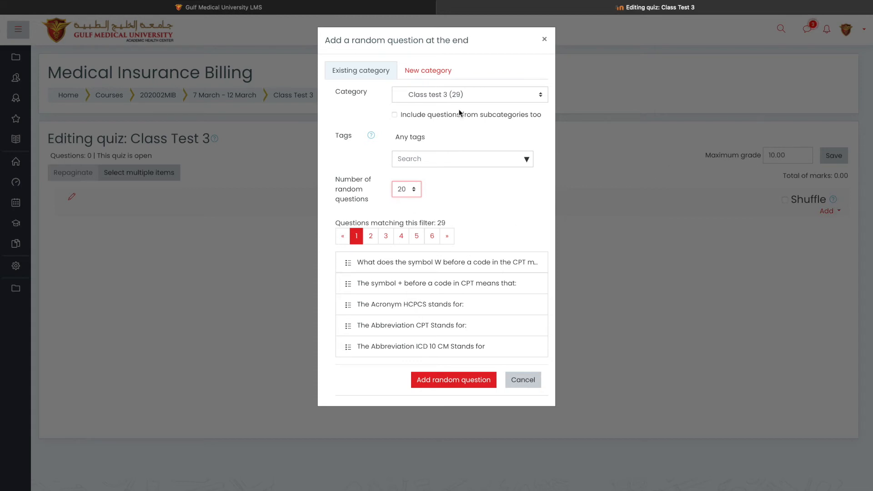
{"action": "left_click", "coordinate": [439, 381]}
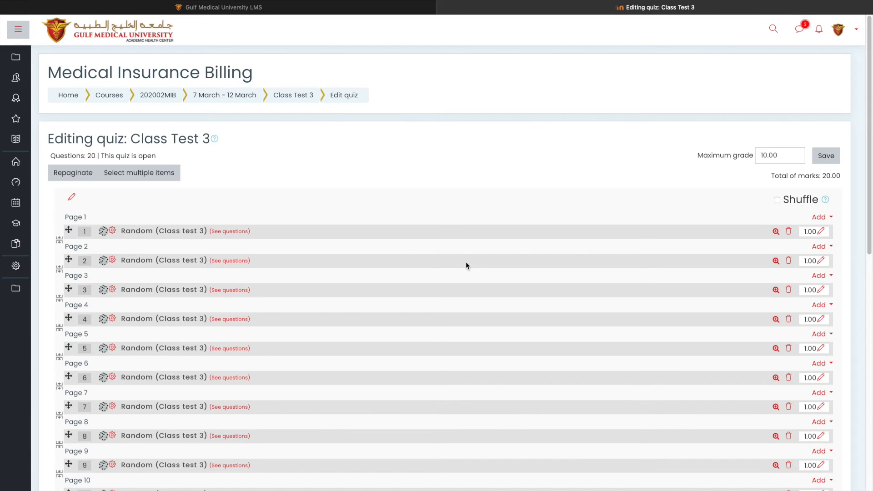
Review the list of added random questions and the quiz's maximum grade and total marks
{"action": "scroll", "coordinate": [699, 223], "scroll_direction": "down", "scroll_amount": 7}
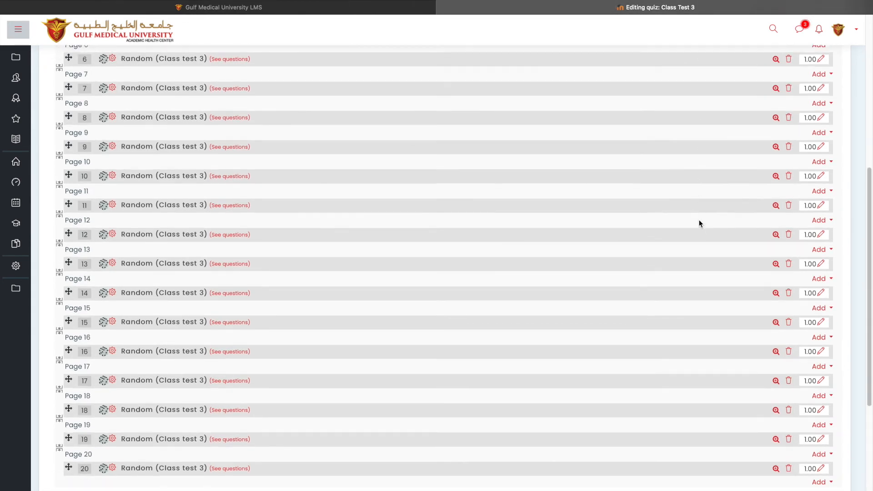
{"action": "scroll", "coordinate": [700, 224], "scroll_direction": "down", "scroll_amount": 5}
{"action": "scroll", "coordinate": [700, 223], "scroll_direction": "up", "scroll_amount": 5}
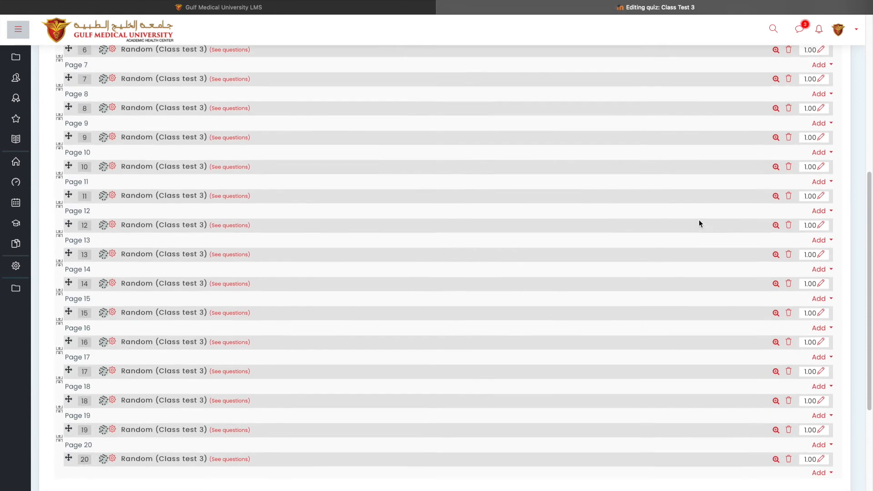
{"action": "scroll", "coordinate": [700, 224], "scroll_direction": "up", "scroll_amount": 7}
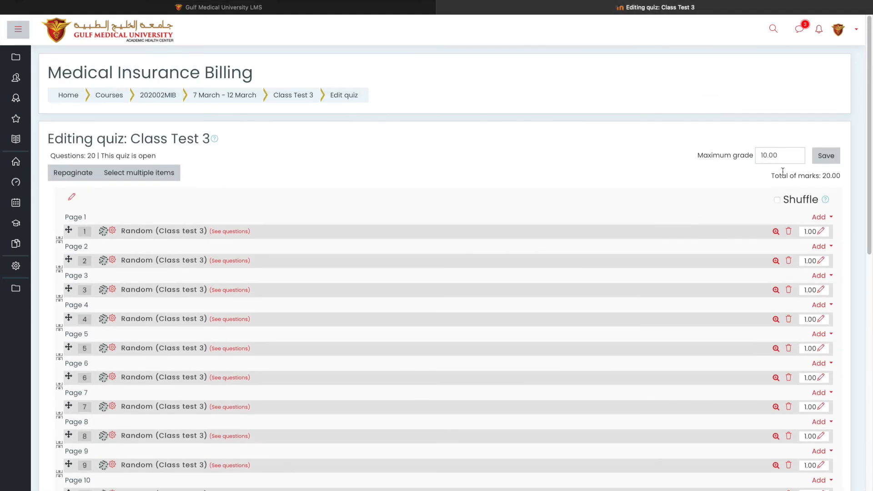
{"action": "left_click", "coordinate": [764, 155]}
{"action": "scroll", "coordinate": [753, 210], "scroll_direction": "down", "scroll_amount": 1}
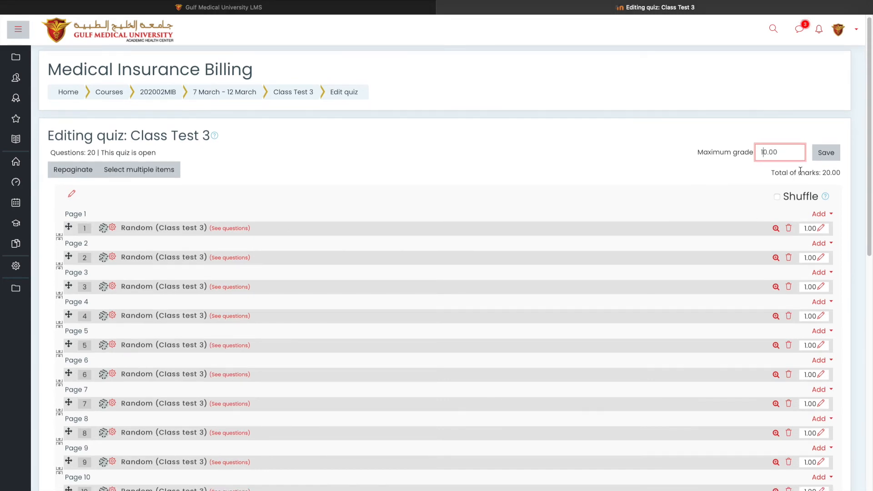
{"action": "left_click_drag", "start_coordinate": [789, 151], "coordinate": [756, 151]}
{"action": "left_click_drag", "start_coordinate": [824, 173], "coordinate": [842, 175]}
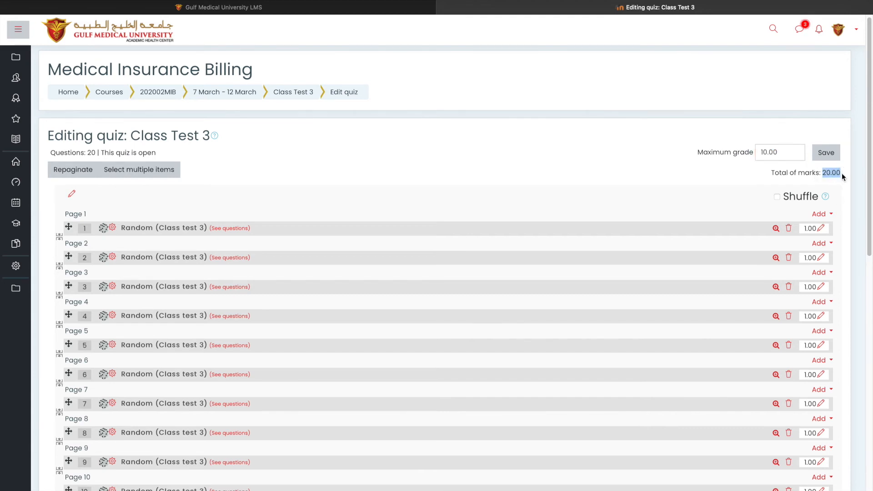
Set the quiz's maximum grade to 20.00 and save it
{"action": "left_click", "coordinate": [764, 152]}
{"action": "key", "text": "Delete"}
{"action": "type", "text": "2"}
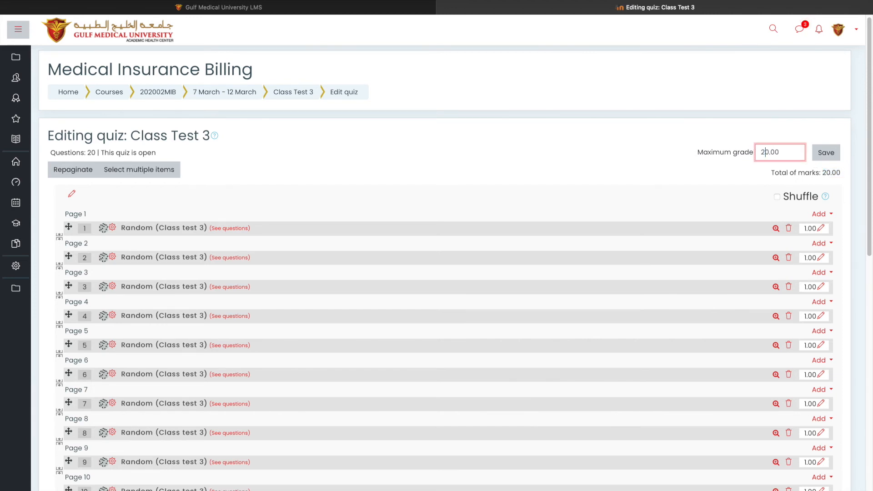
{"action": "left_click", "coordinate": [769, 151]}
{"action": "left_click_drag", "start_coordinate": [770, 150], "coordinate": [761, 148]}
{"action": "type", "text": "100"}
{"action": "left_click_drag", "start_coordinate": [768, 153], "coordinate": [746, 146]}
{"action": "type", "text": "3"}
{"action": "key", "text": "BackSpace"}
{"action": "type", "text": "1"}
{"action": "key", "text": "BackSpace"}
{"action": "type", "text": "2"}
{"action": "left_click", "coordinate": [825, 159]}
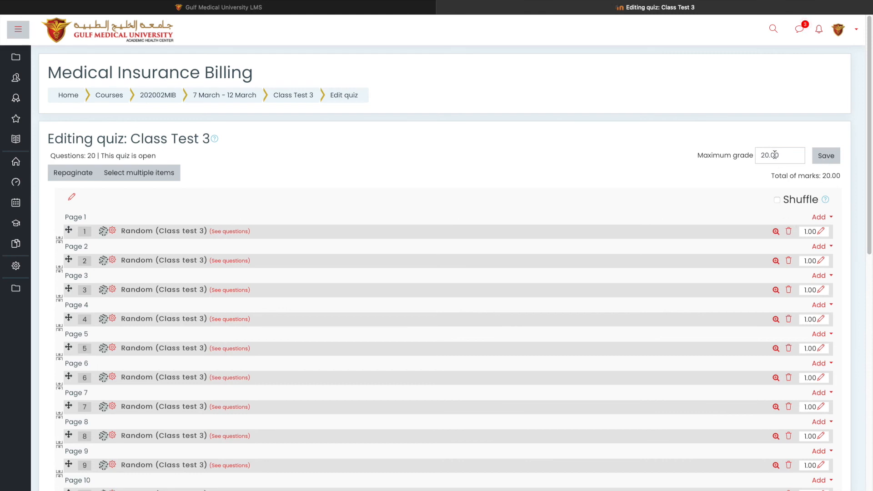
Go back to the 202002MIB course page
{"action": "left_click_drag", "start_coordinate": [782, 155], "coordinate": [760, 154]}
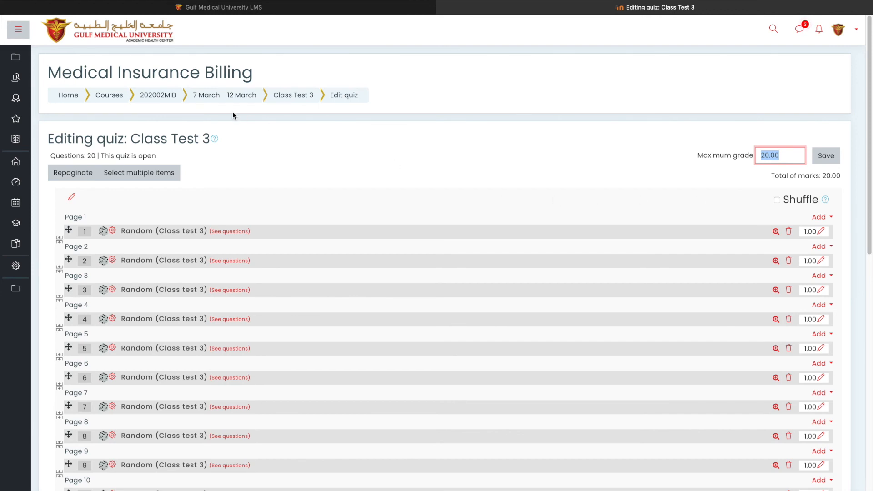
{"action": "left_click", "coordinate": [176, 100]}
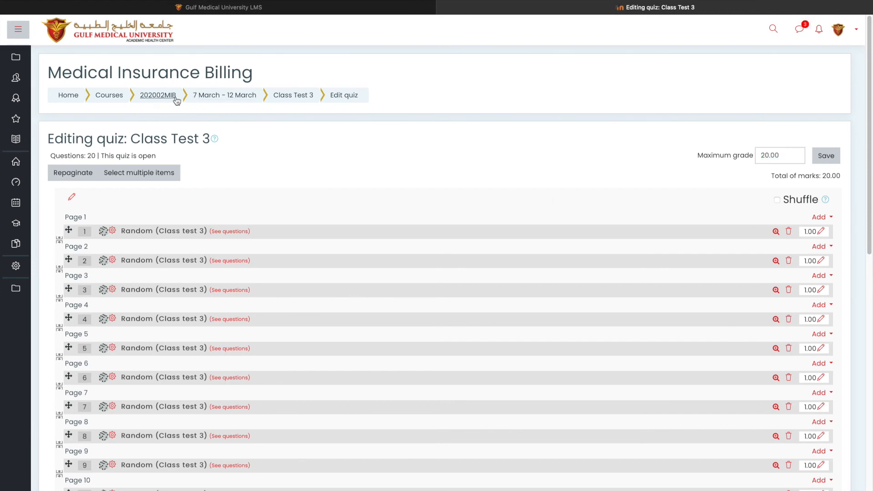